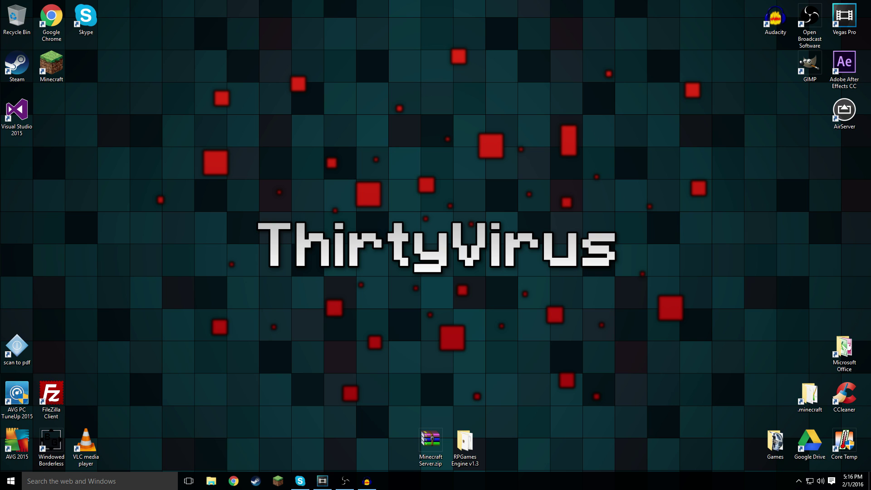
Drag the OBS main window in from the right screen edge onto the desktop.
{"action": "left_click_drag", "start_coordinate": [870, 73], "coordinate": [547, 95]}
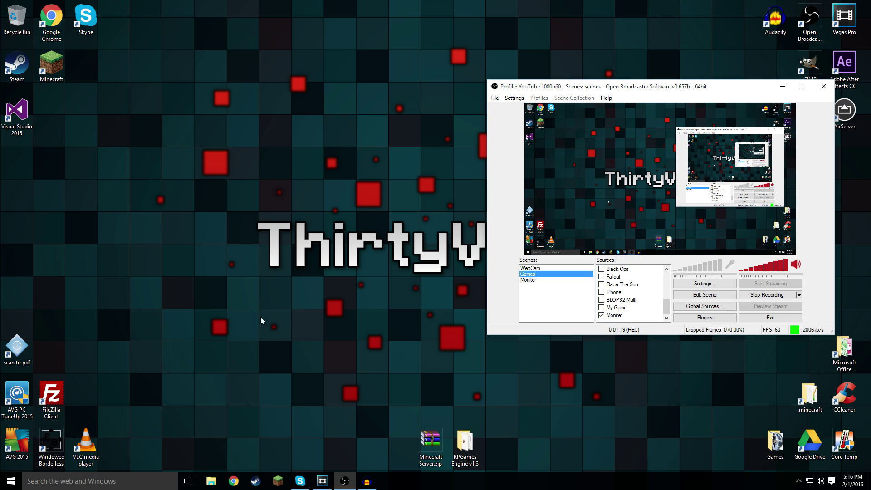
Open This PC in File Explorer from the taskbar and move it to the upper left.
{"action": "left_click", "coordinate": [212, 482]}
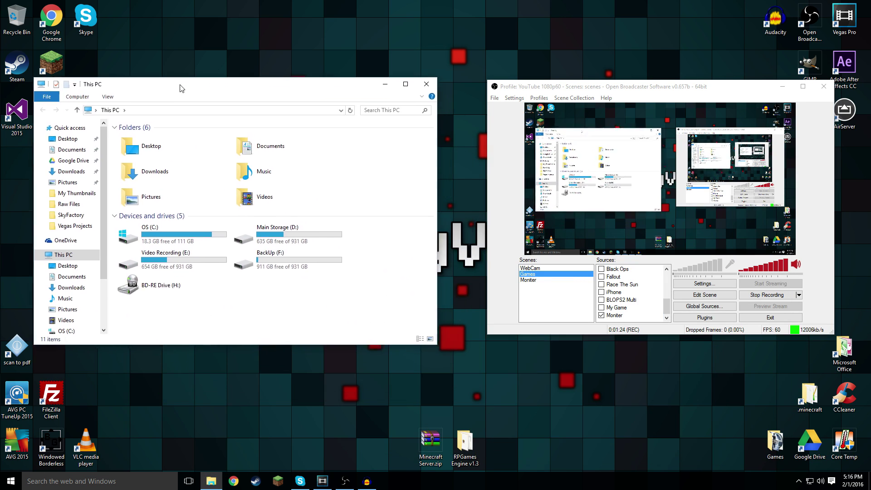
{"action": "left_click_drag", "start_coordinate": [180, 88], "coordinate": [203, 67]}
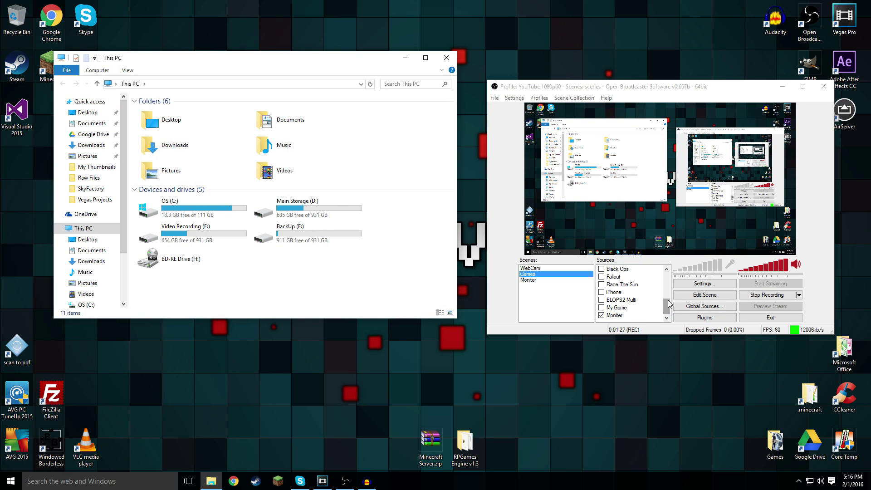
{"action": "scroll", "coordinate": [669, 304], "scroll_direction": "up", "scroll_amount": 4}
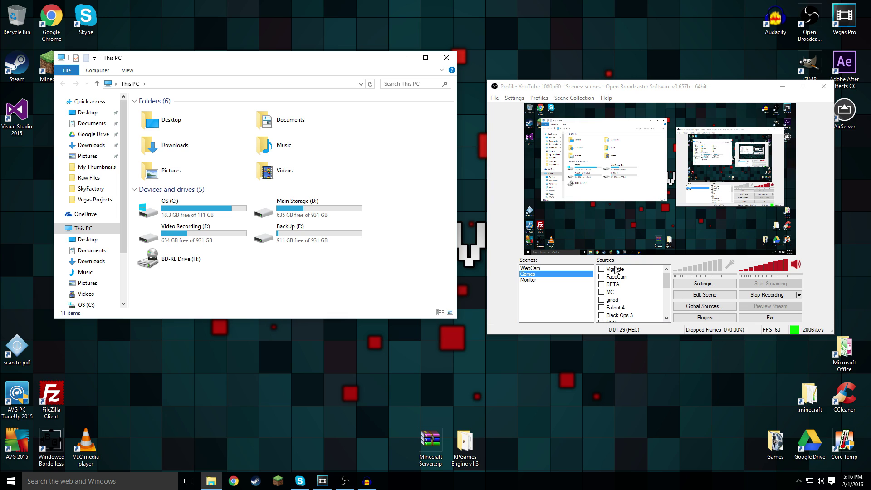
Add a Window Capture source from the Sources context menu and name it 'file Explorer'.
{"action": "right_click", "coordinate": [641, 285]}
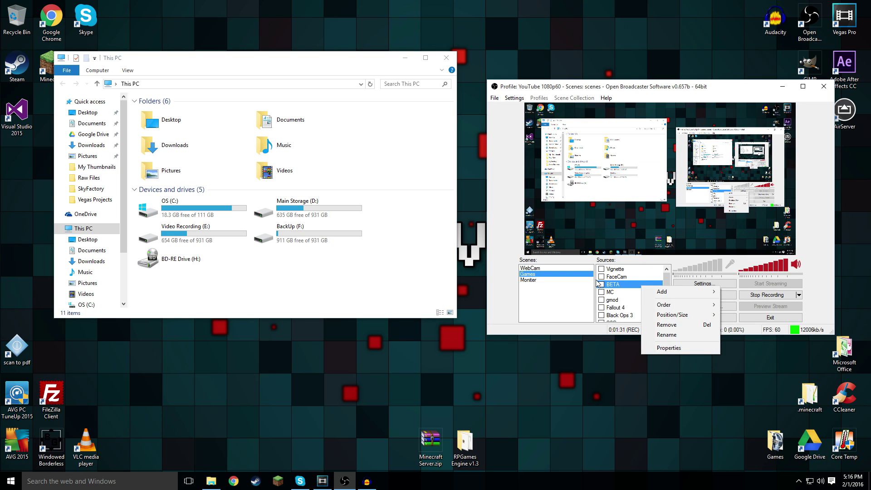
{"action": "mouse_move", "coordinate": [656, 295]}
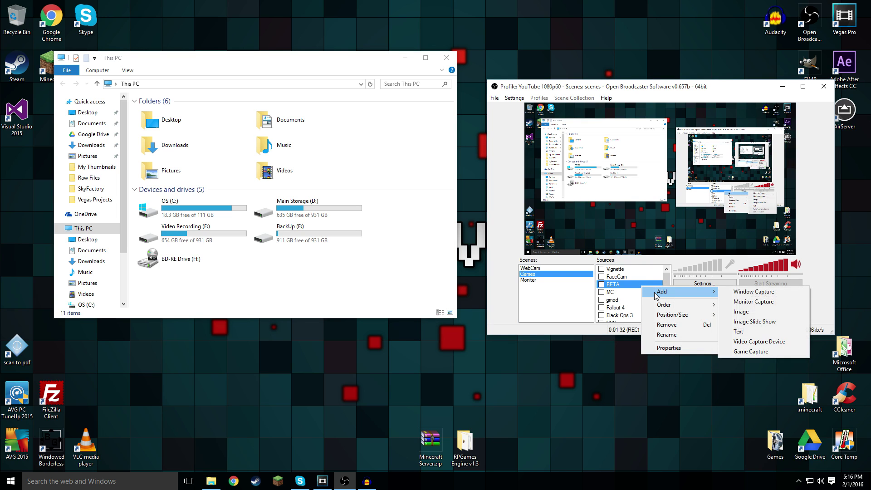
{"action": "left_click", "coordinate": [763, 293]}
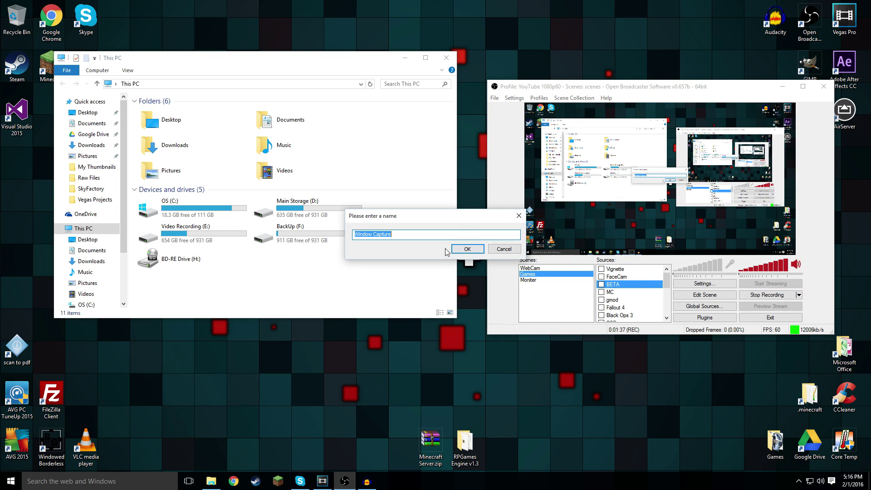
{"action": "type", "text": "file Explorer"}
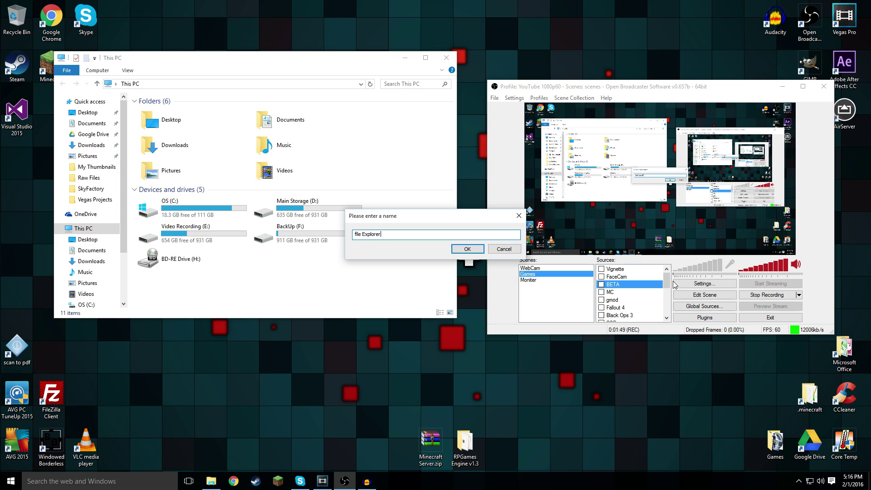
Confirm the 'file Explorer' name and capture the 'This PC' window.
{"action": "left_click", "coordinate": [479, 250]}
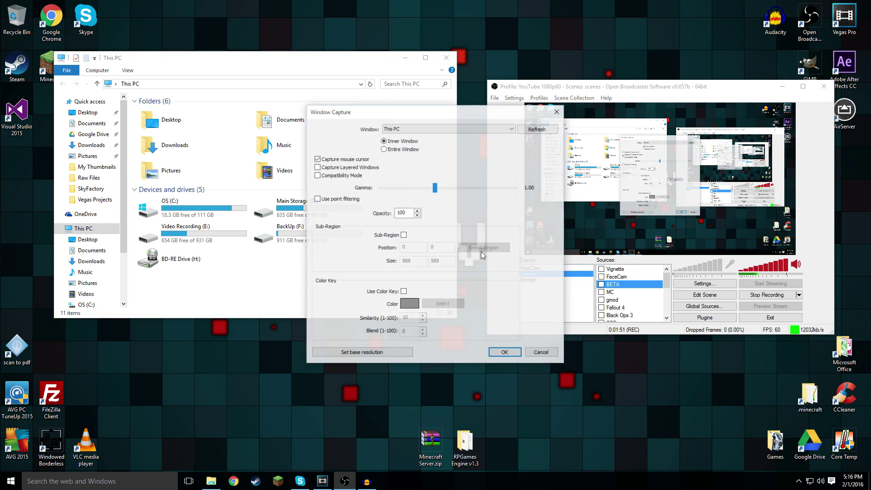
{"action": "left_click", "coordinate": [512, 129]}
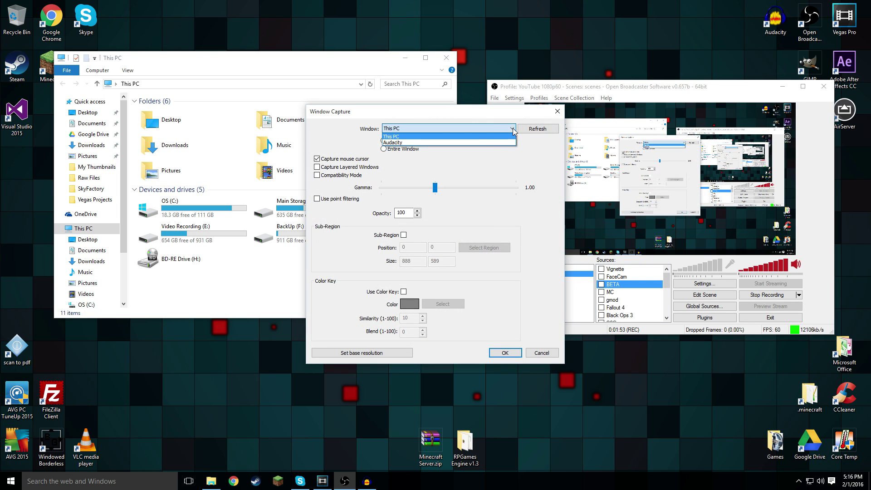
{"action": "left_click", "coordinate": [454, 137]}
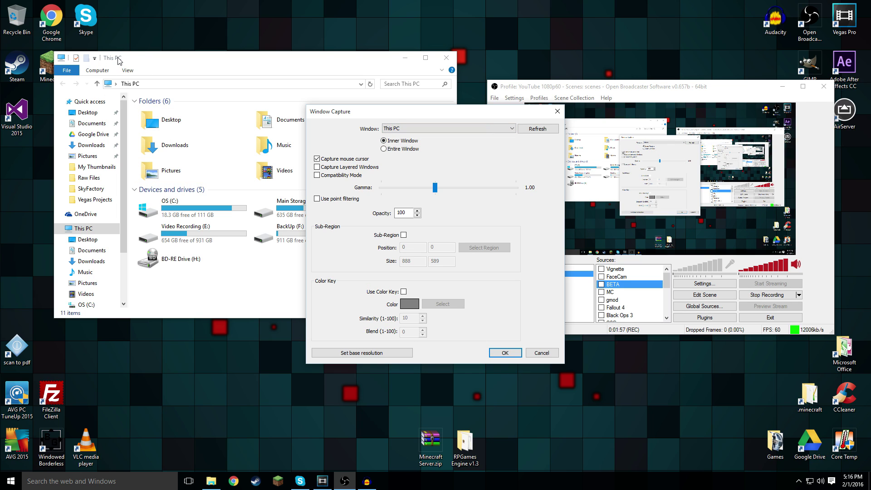
{"action": "left_click", "coordinate": [504, 353]}
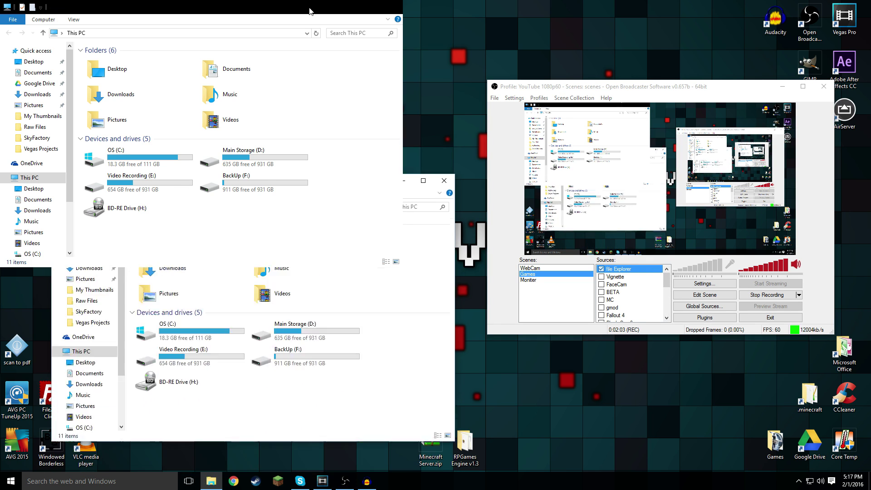
Test the capture by minimizing and restoring OBS, then browsing Documents and back to This PC.
{"action": "left_click", "coordinate": [783, 87]}
{"action": "left_click", "coordinate": [345, 481]}
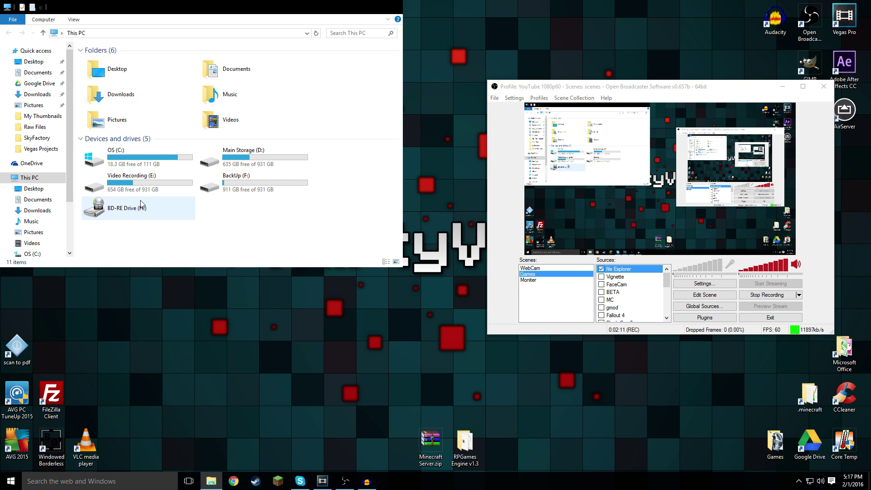
{"action": "left_click", "coordinate": [38, 200]}
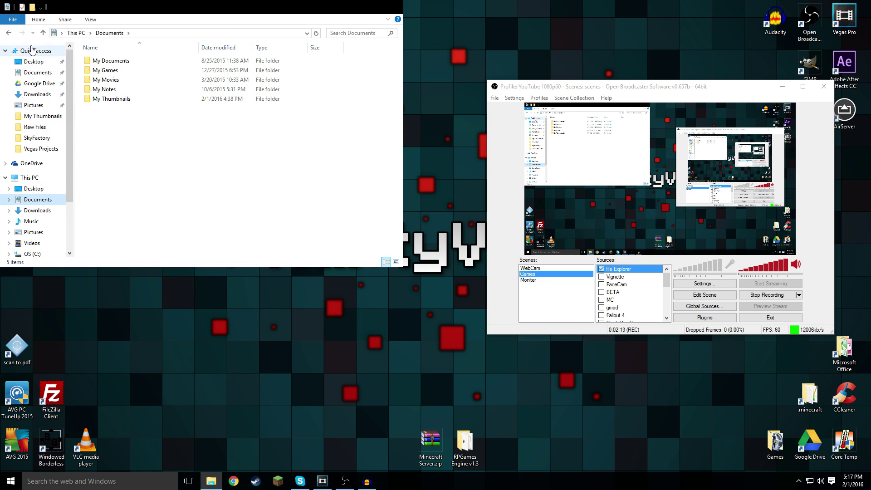
{"action": "left_click", "coordinate": [9, 33]}
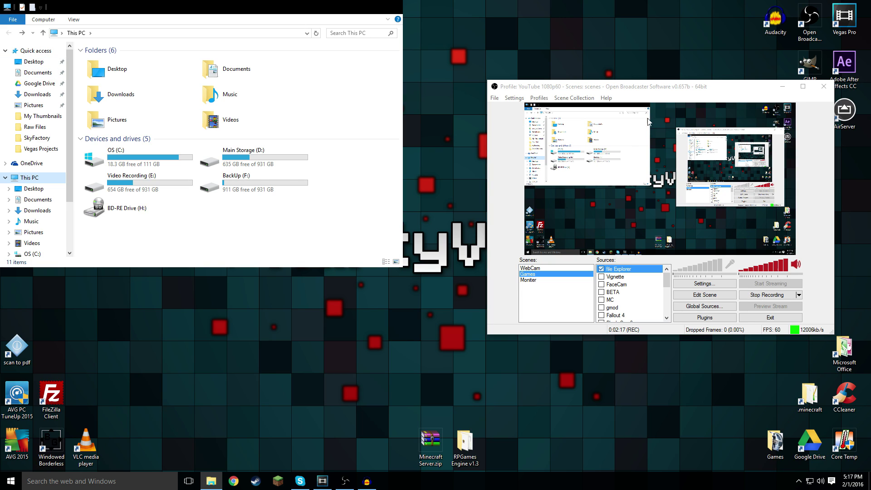
Toggle the file Explorer source's visibility off, on, and off again.
{"action": "left_click", "coordinate": [602, 269]}
{"action": "left_click", "coordinate": [602, 269]}
{"action": "left_click", "coordinate": [602, 270]}
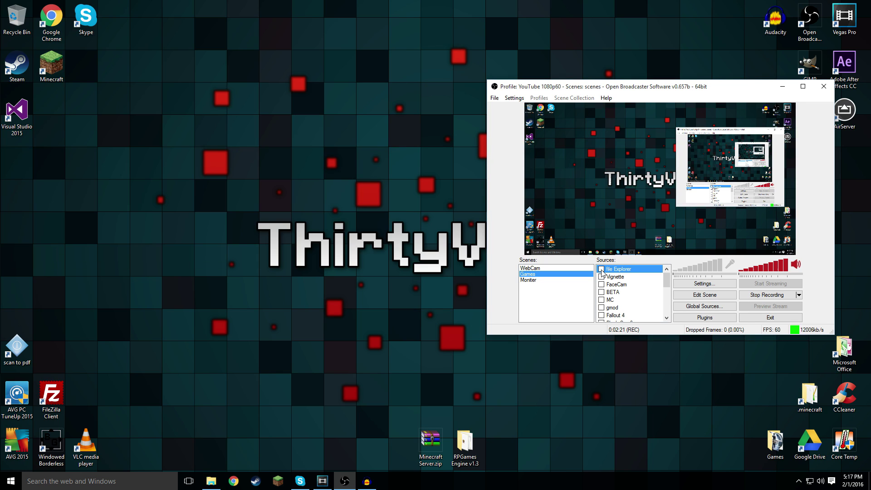
Re-enable the file Explorer source, fit it to screen, then delete it with confirmation.
{"action": "left_click", "coordinate": [602, 269]}
{"action": "right_click", "coordinate": [616, 269]}
{"action": "mouse_move", "coordinate": [658, 300]}
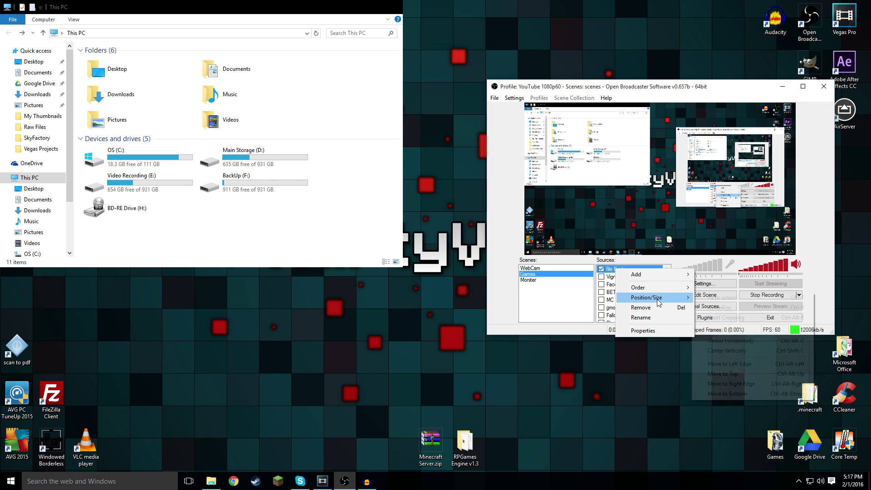
{"action": "left_click", "coordinate": [722, 298]}
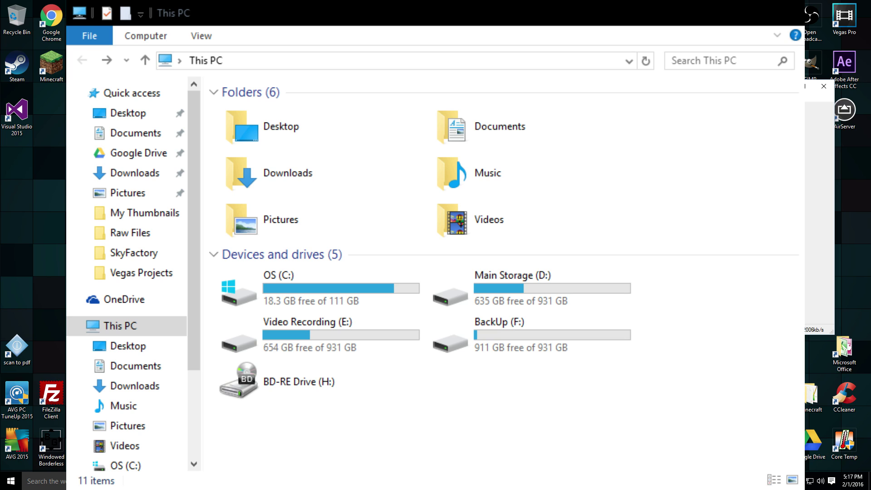
{"action": "key", "text": "Delete"}
{"action": "key", "text": "Return"}
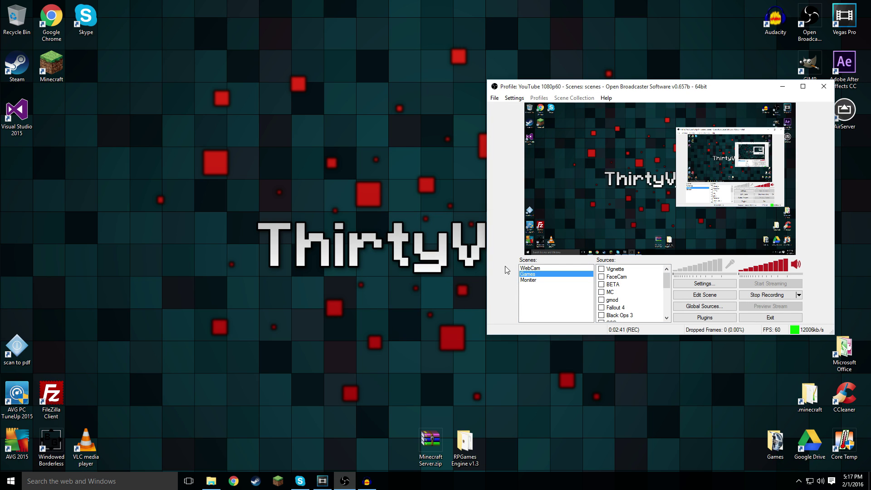
Launch Minecraft from the taskbar, press Play, and drag its window toward the lower right.
{"action": "left_click", "coordinate": [279, 481]}
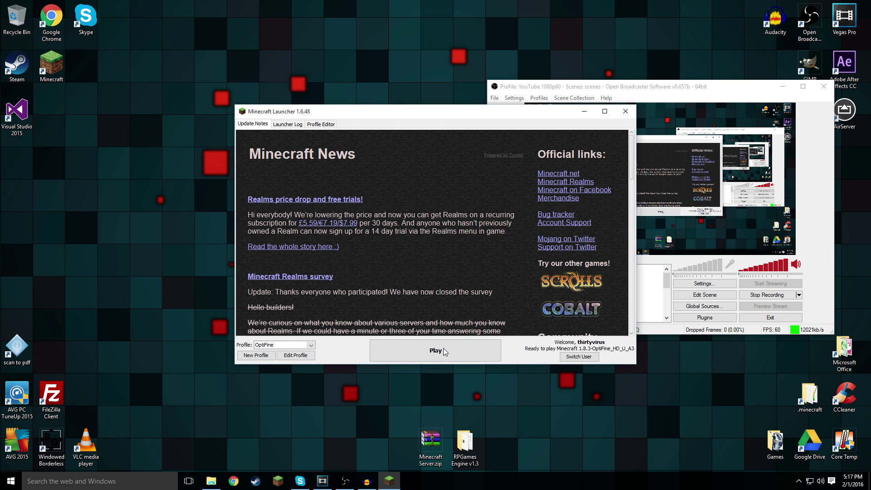
{"action": "left_click", "coordinate": [445, 352]}
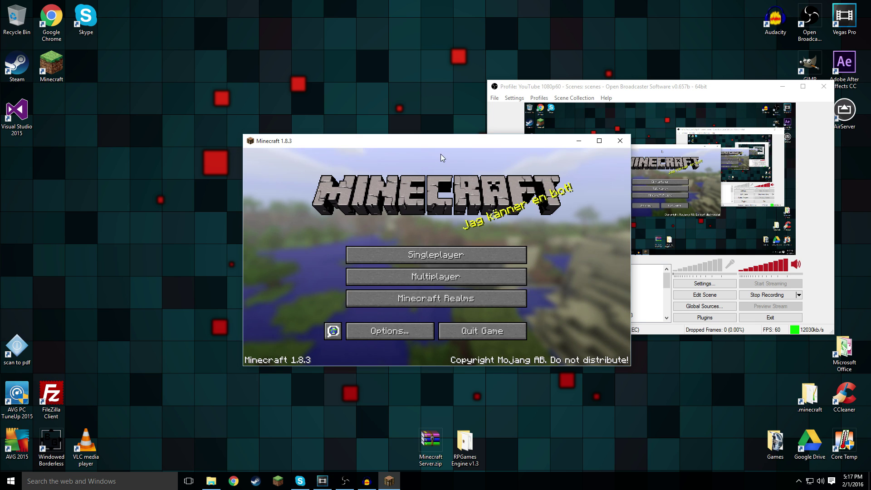
{"action": "left_click_drag", "start_coordinate": [424, 142], "coordinate": [870, 207]}
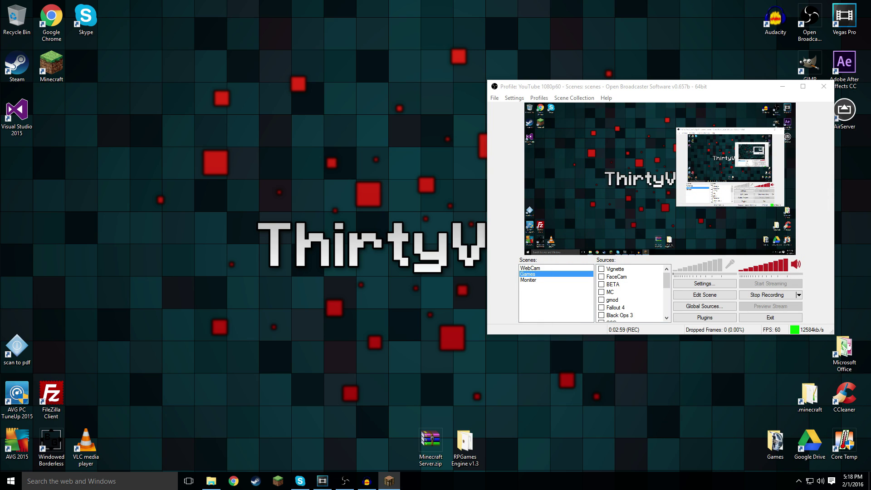
Add a Game Capture source named 'Minecraft' from the Sources context menu.
{"action": "right_click", "coordinate": [624, 269]}
{"action": "mouse_move", "coordinate": [656, 272]}
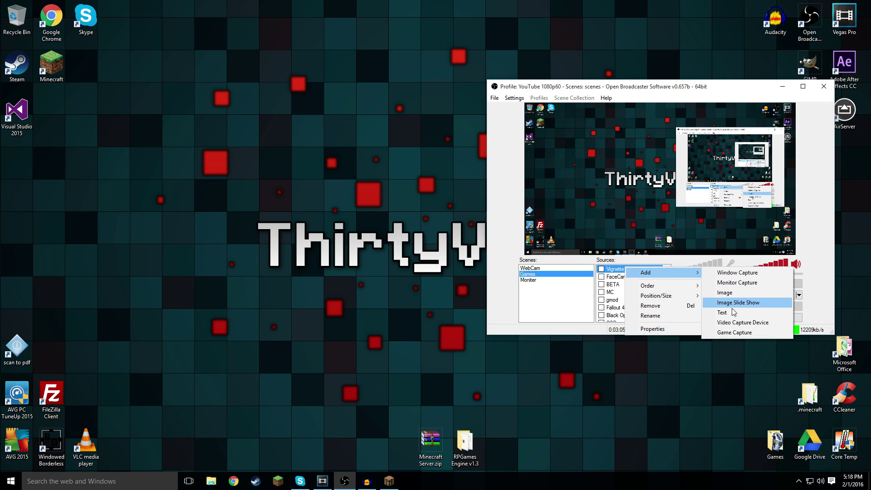
{"action": "left_click", "coordinate": [732, 333]}
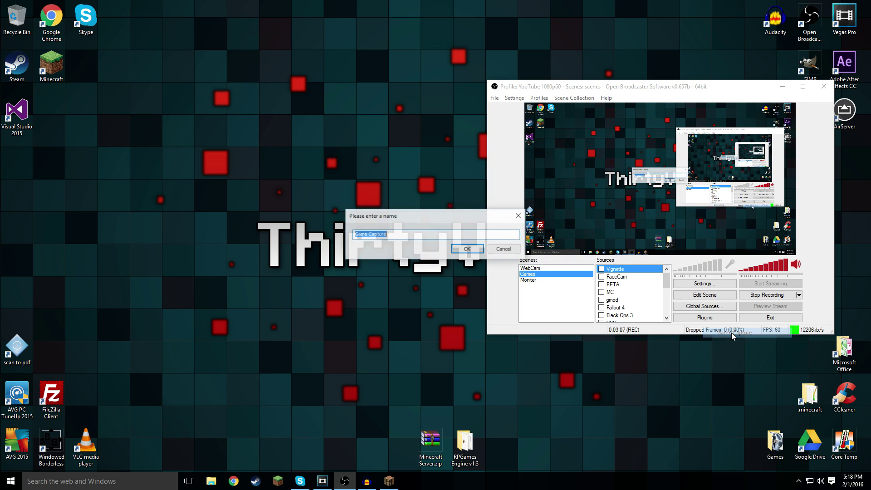
{"action": "type", "text": "Minecraft"}
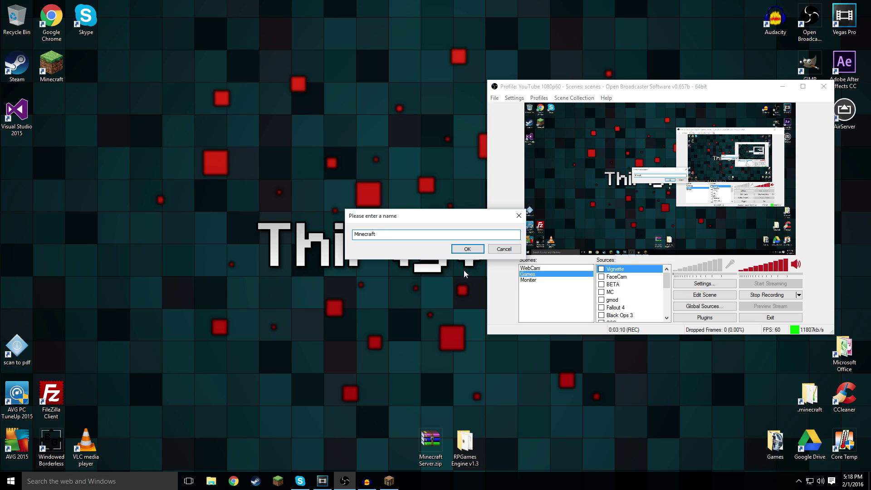
{"action": "key", "text": "Return"}
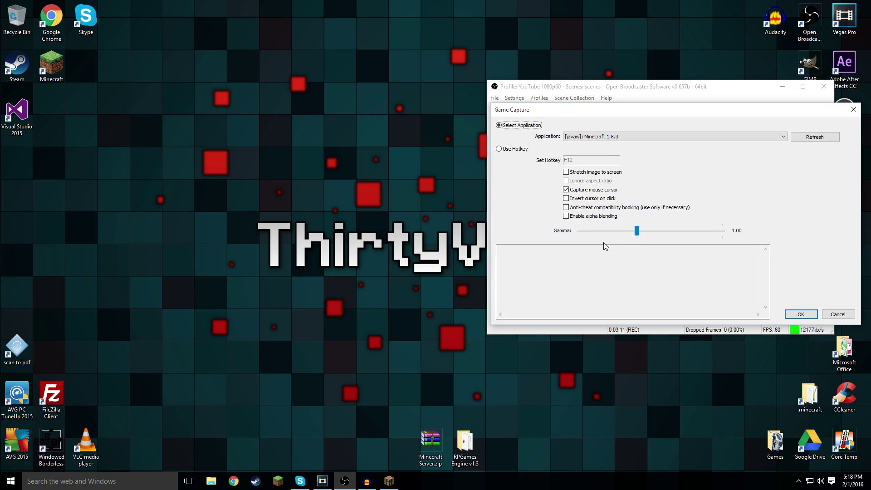
Set the capture application to [javaw]: Minecraft 1.8.3 and confirm.
{"action": "left_click_drag", "start_coordinate": [581, 116], "coordinate": [210, 103]}
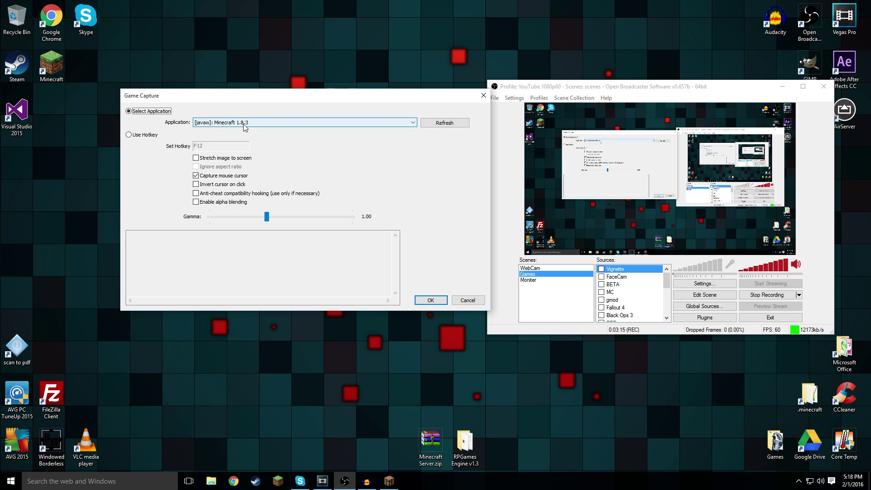
{"action": "left_click", "coordinate": [413, 126]}
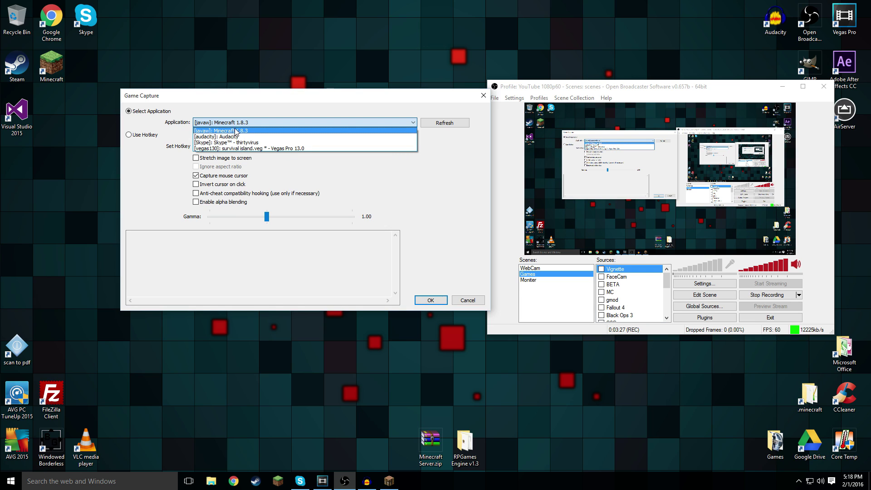
{"action": "left_click", "coordinate": [249, 122]}
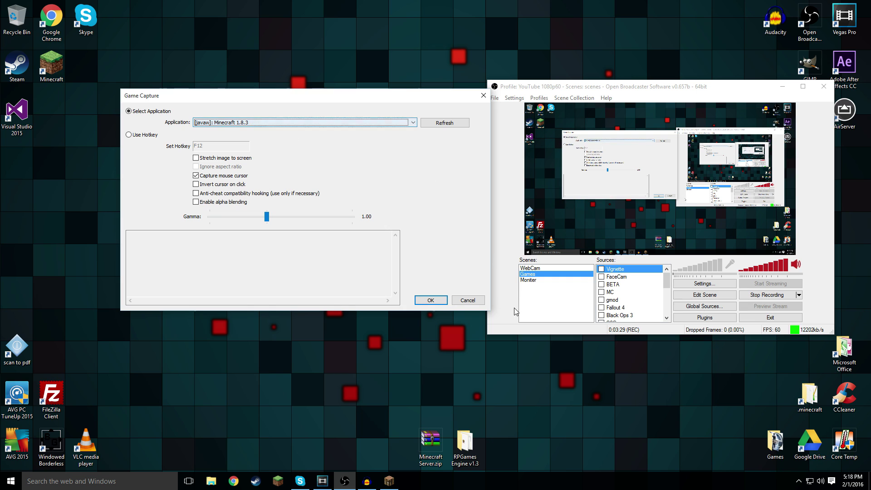
{"action": "left_click", "coordinate": [431, 300]}
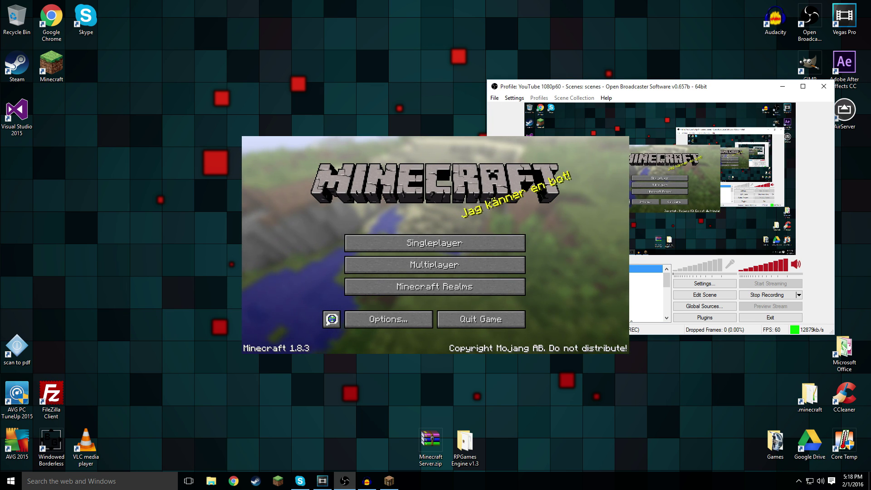
Close the Minecraft window, centre OBS, and cancel an accidental rename of the Minecraft source.
{"action": "key", "text": "alt+F4"}
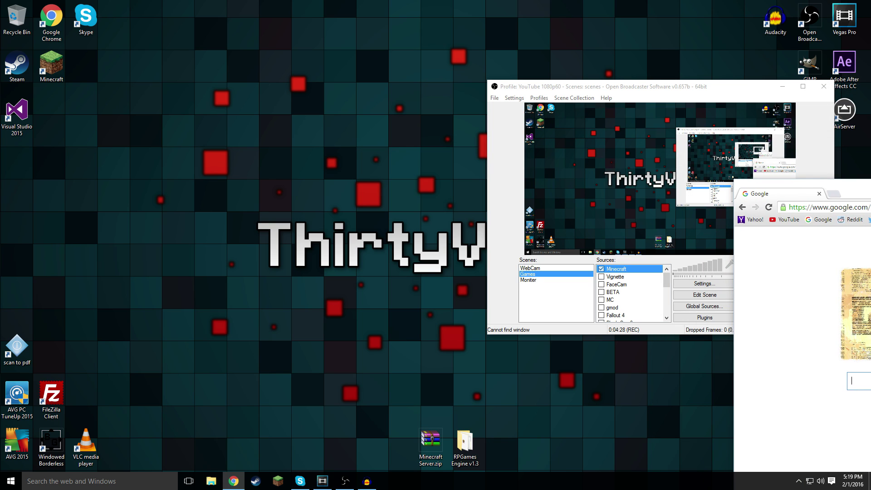
{"action": "left_click_drag", "start_coordinate": [709, 87], "coordinate": [504, 66]}
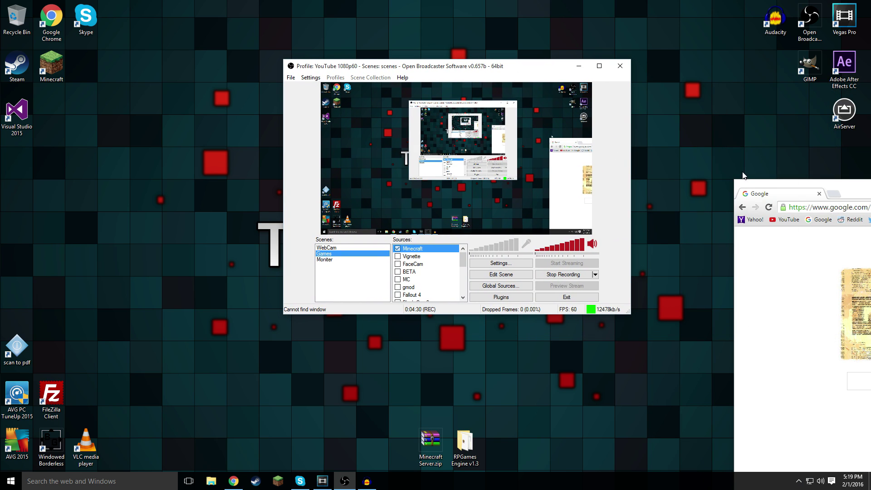
{"action": "right_click", "coordinate": [414, 250]}
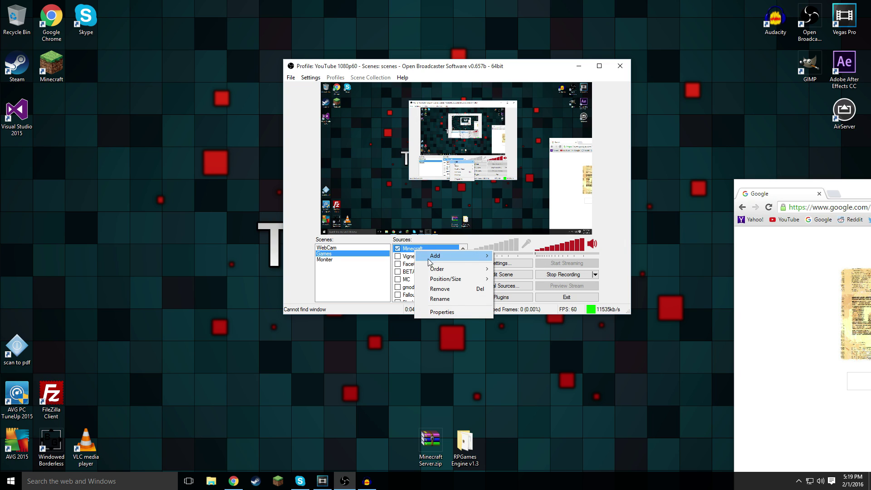
{"action": "right_click", "coordinate": [405, 252]}
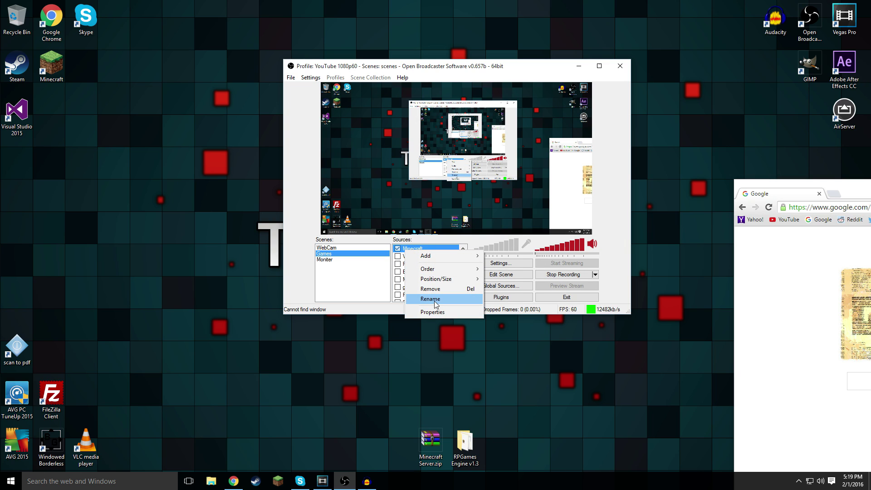
{"action": "left_click", "coordinate": [434, 301]}
{"action": "key", "text": "Escape"}
Remove the Minecraft source with confirmation and bring up the Sources Add menu.
{"action": "right_click", "coordinate": [414, 251]}
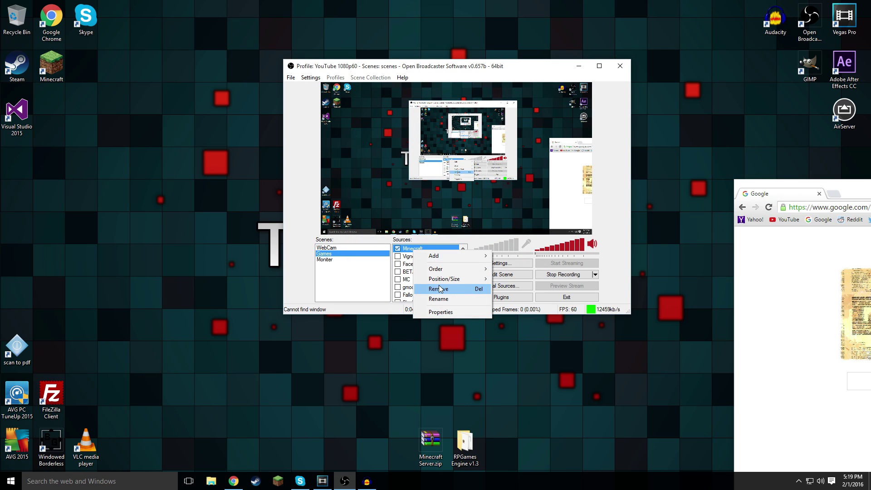
{"action": "left_click", "coordinate": [439, 289]}
{"action": "left_click", "coordinate": [450, 271]}
{"action": "right_click", "coordinate": [410, 248]}
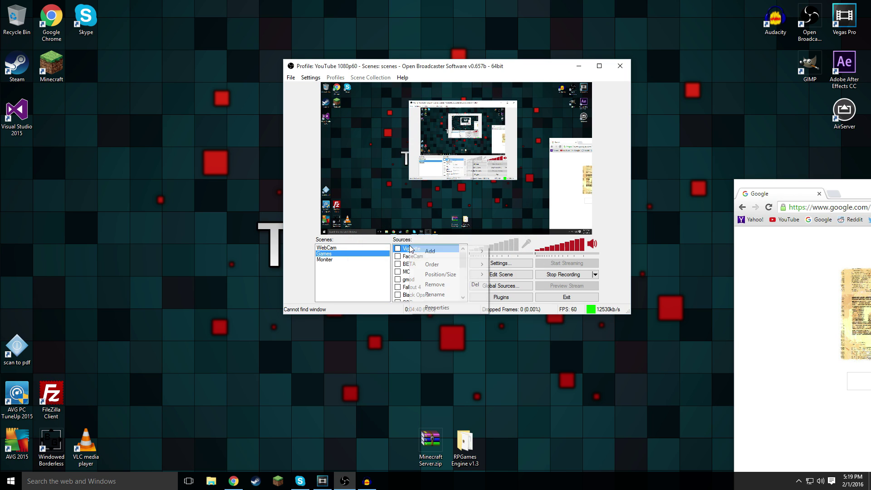
{"action": "mouse_move", "coordinate": [449, 252]}
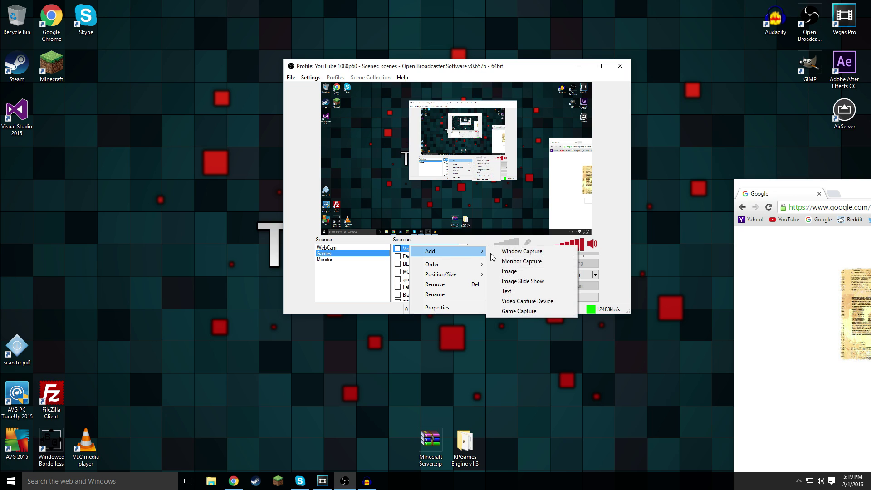
Start a new Window Capture source and name it, clearing the name-already-exists error.
{"action": "left_click", "coordinate": [522, 252]}
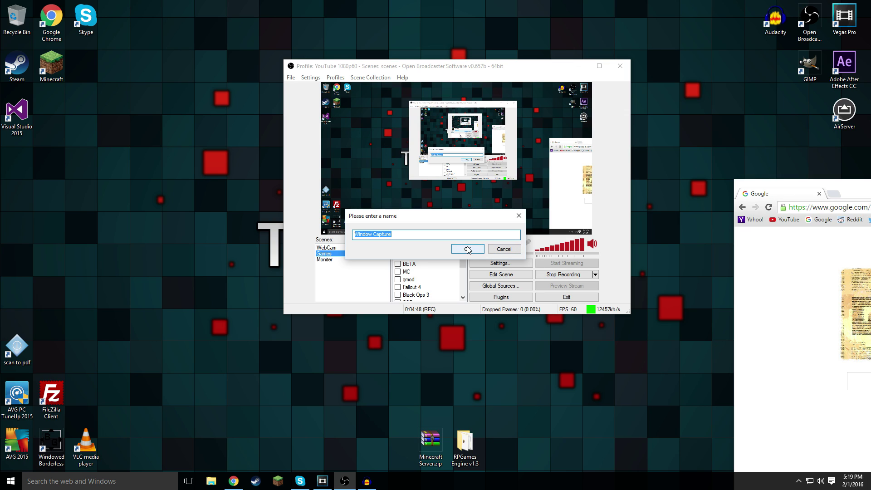
{"action": "type", "text": "Chrome"}
{"action": "left_click", "coordinate": [467, 249]}
{"action": "key", "text": "Return"}
{"action": "key", "text": "Return"}
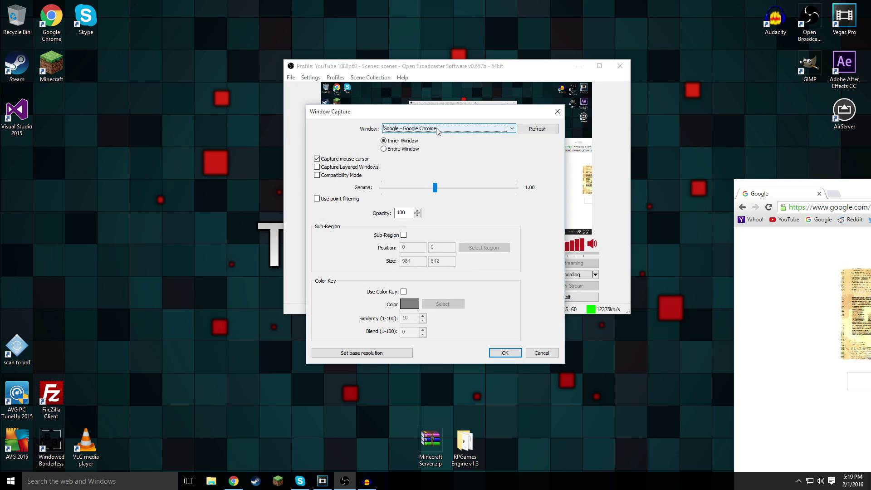
Capture only the Google Chrome window's inner area, confirm, and bring Chrome to the front.
{"action": "left_click", "coordinate": [384, 141]}
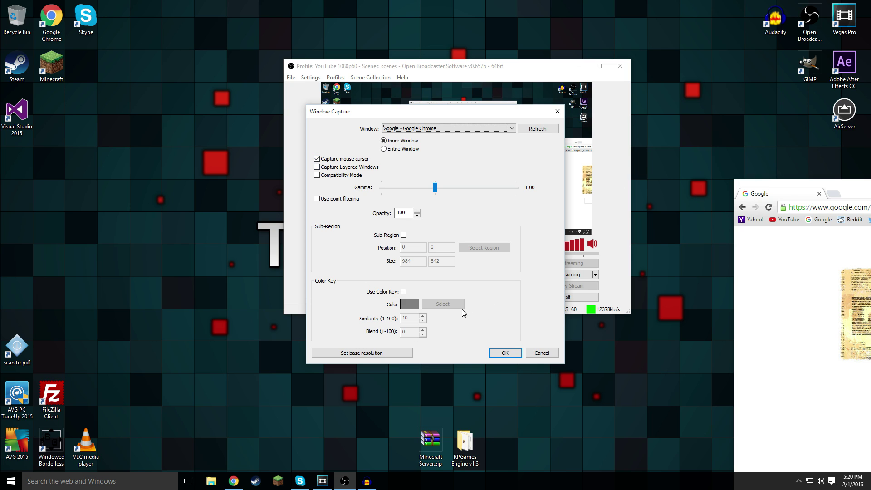
{"action": "left_click", "coordinate": [510, 352]}
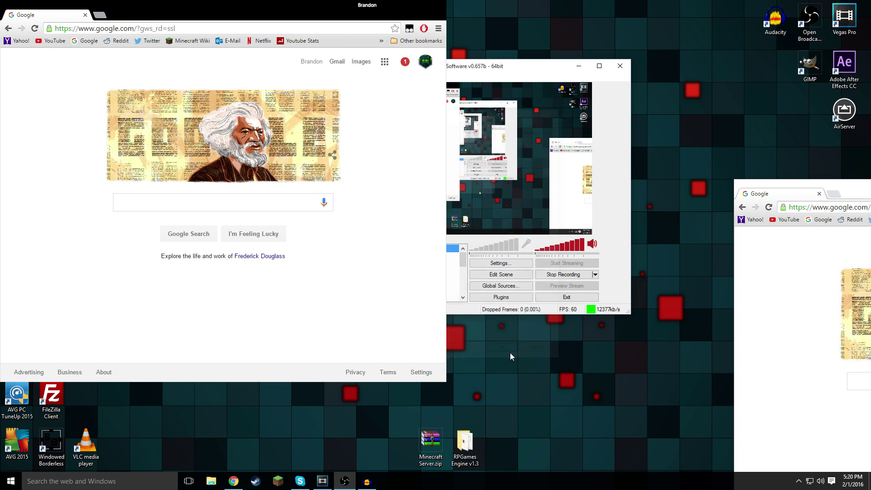
{"action": "left_click", "coordinate": [115, 9]}
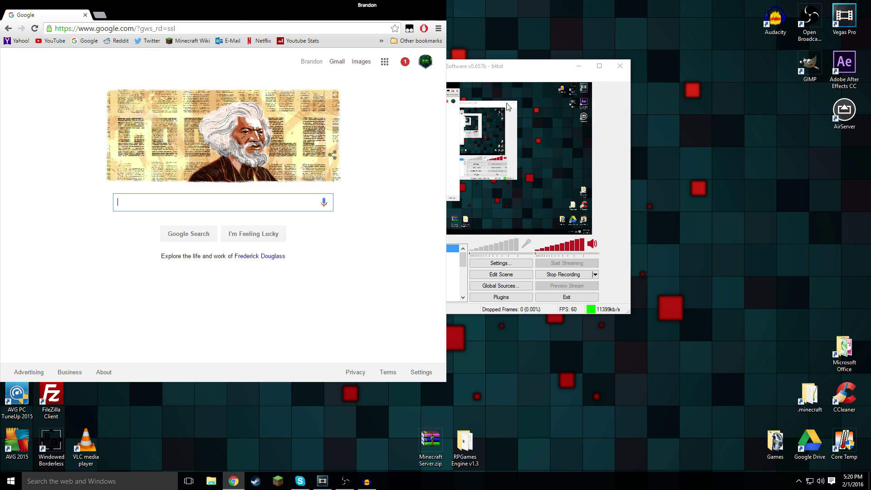
Back in OBS, leave the Moniter source visible and switch Fallout on then off again.
{"action": "key", "text": "ctrl+w"}
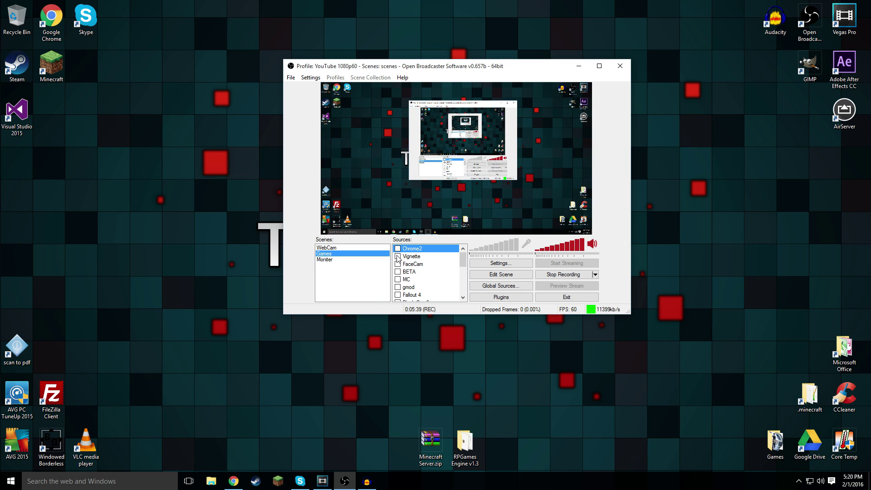
{"action": "scroll", "coordinate": [398, 259], "scroll_direction": "down", "scroll_amount": 5}
{"action": "left_click", "coordinate": [398, 295]}
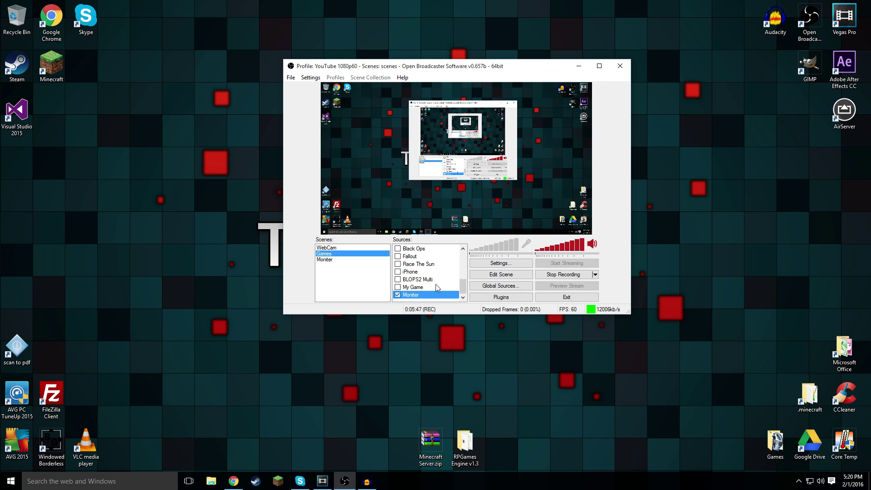
{"action": "left_click", "coordinate": [397, 295]}
{"action": "left_click", "coordinate": [398, 295]}
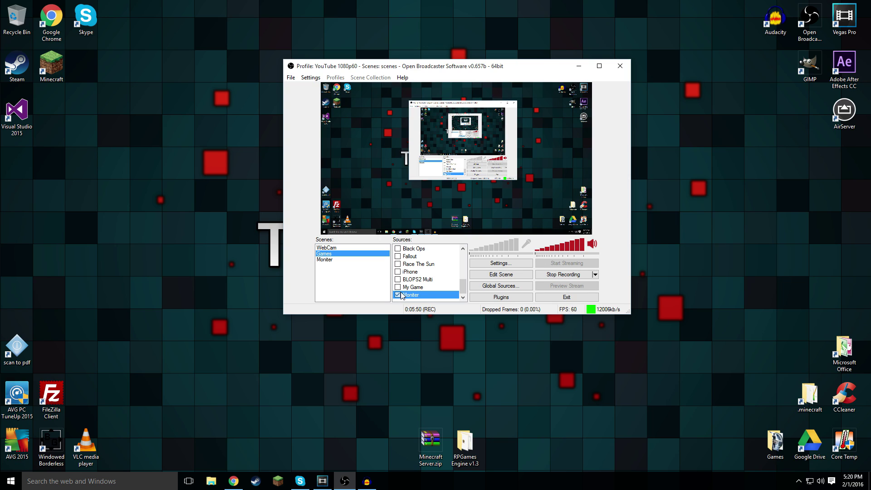
{"action": "left_click", "coordinate": [398, 256]}
{"action": "left_click", "coordinate": [398, 257]}
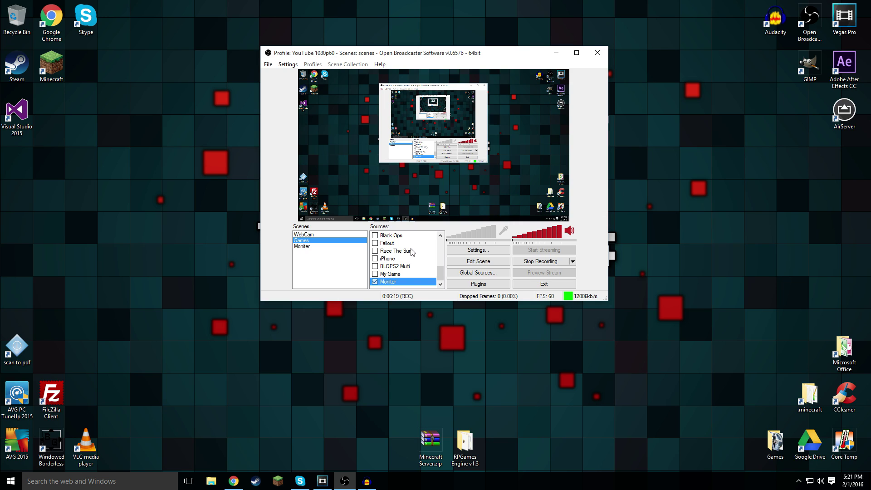
Remove the Chrome2 source from the Games scene and switch the Moniter source on.
{"action": "scroll", "coordinate": [413, 256], "scroll_direction": "up", "scroll_amount": 3}
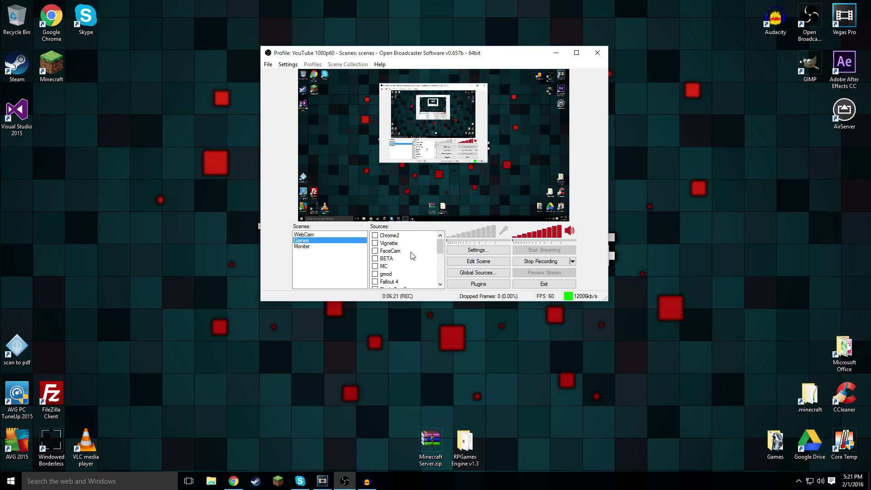
{"action": "right_click", "coordinate": [396, 236]}
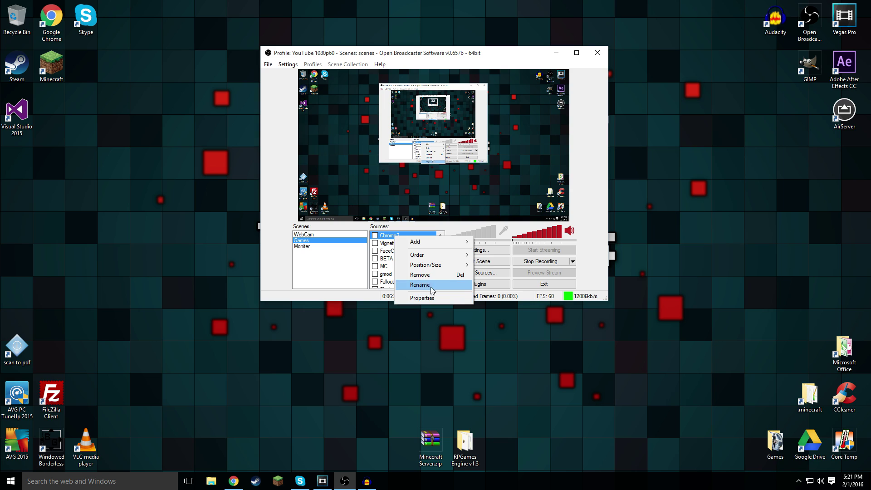
{"action": "left_click", "coordinate": [429, 275]}
{"action": "left_click", "coordinate": [444, 268]}
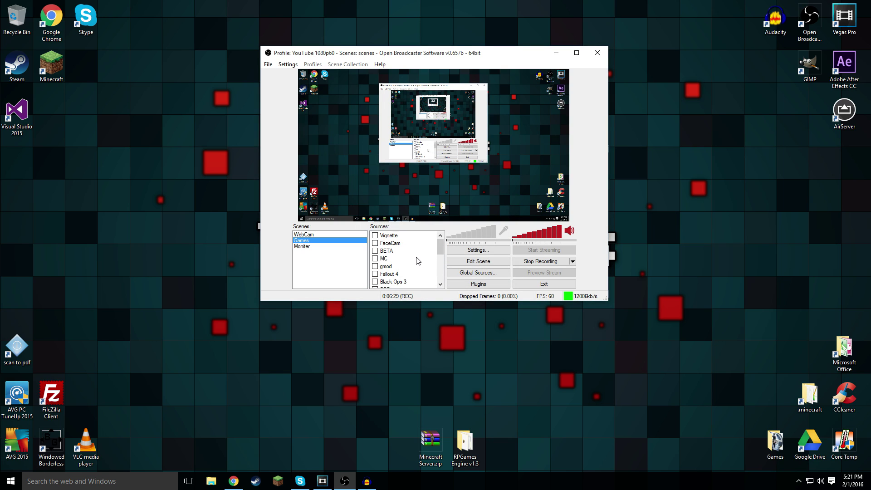
{"action": "scroll", "coordinate": [419, 254], "scroll_direction": "down", "scroll_amount": 3}
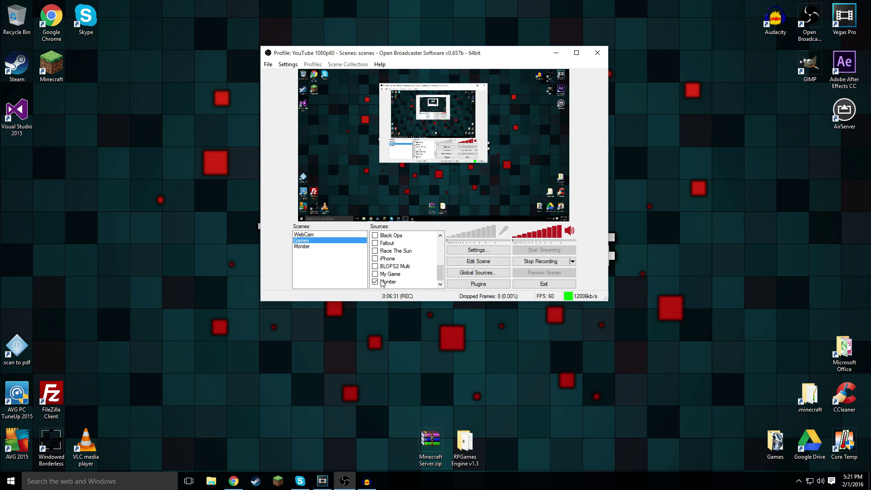
{"action": "left_click", "coordinate": [376, 282]}
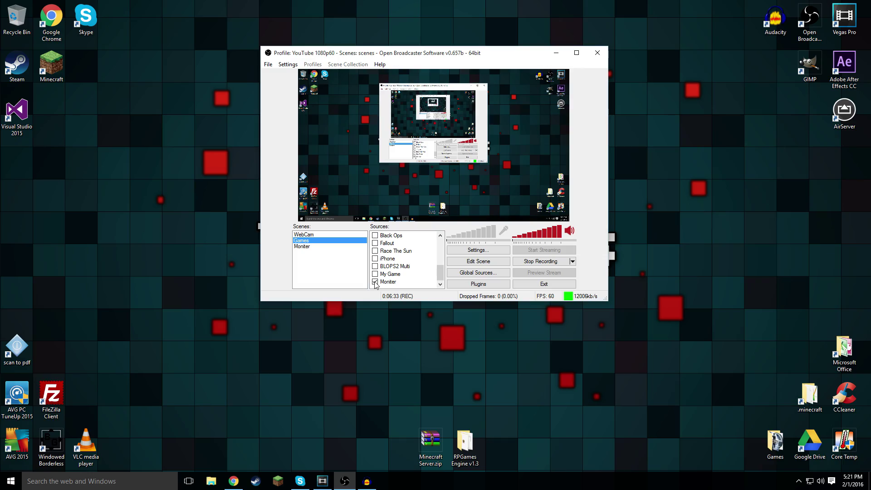